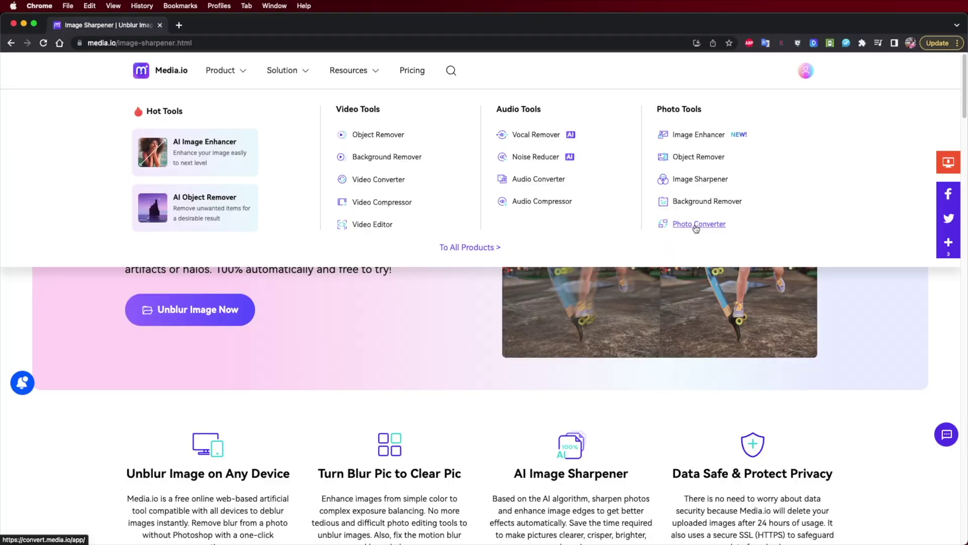
Open the Image Sharpener from the photo tools and upload the rooftop photo of the man in the dark T-shirt
click(705, 180)
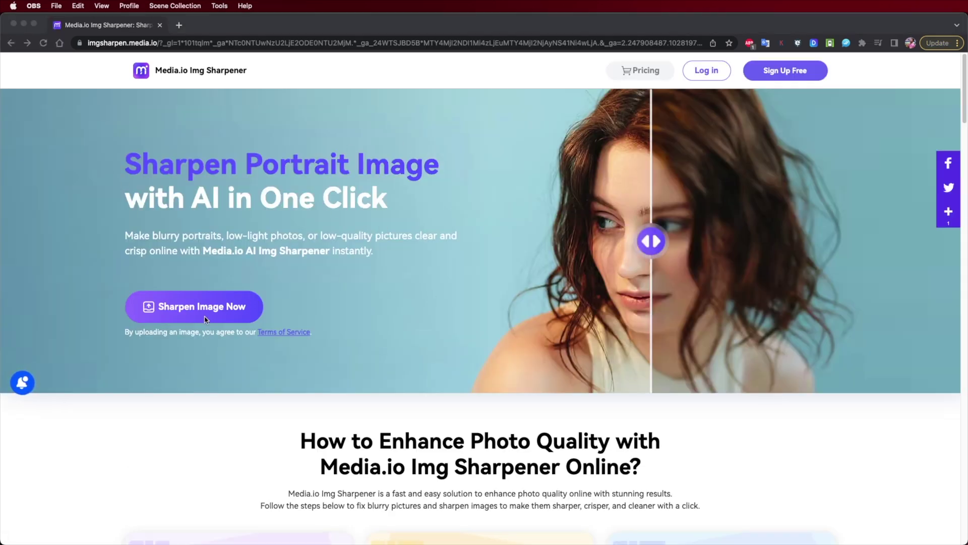
click(206, 319)
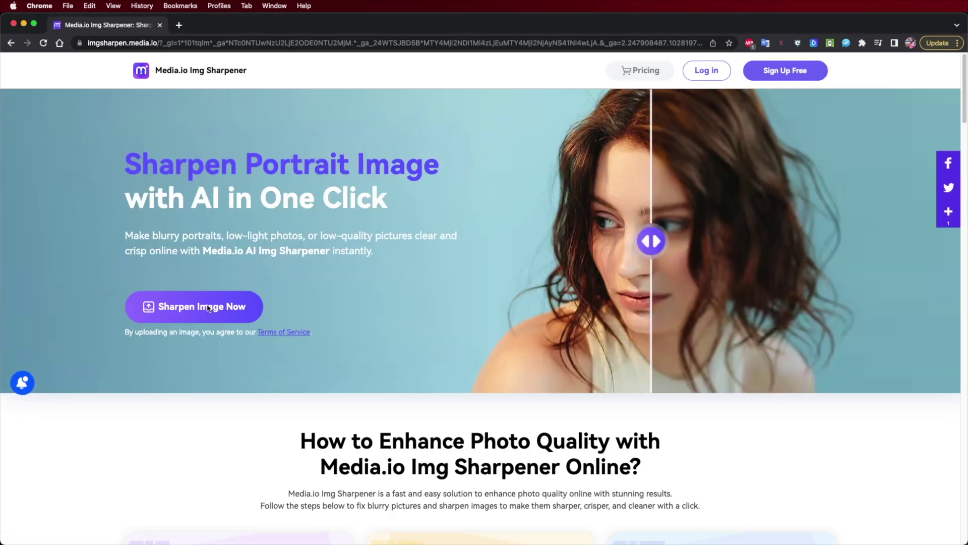
click(172, 307)
drag(484, 201, 525, 270)
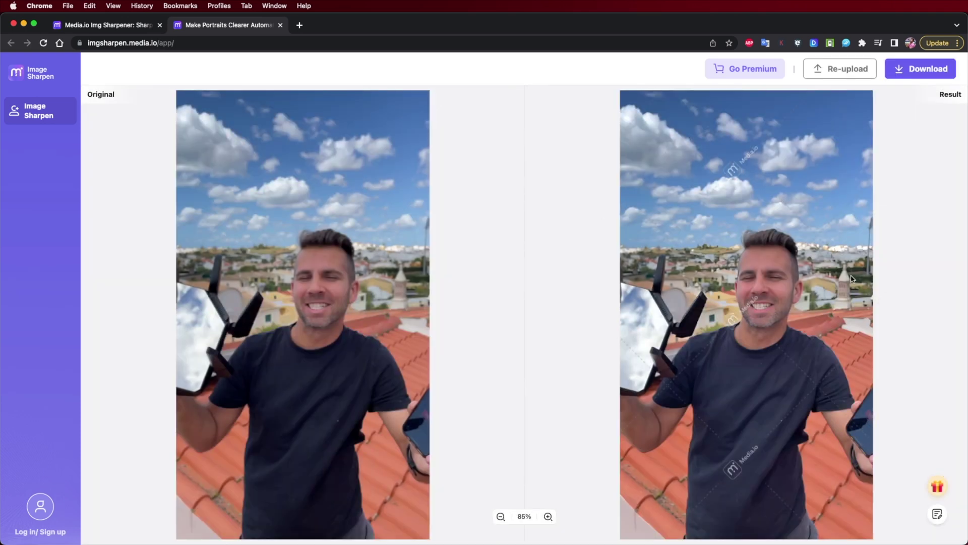
Zoom in on the man's face and compare the original photo with the sharpened result
click(548, 516)
click(548, 516)
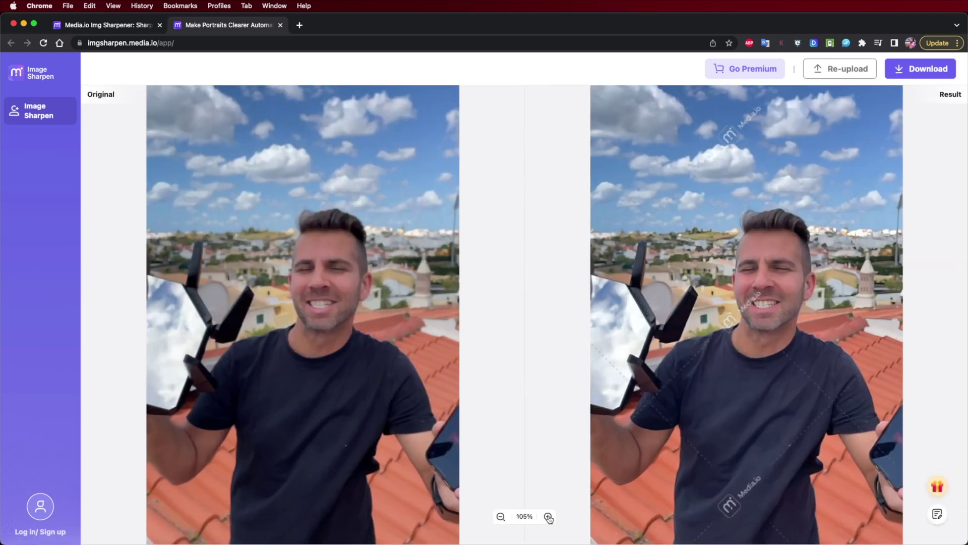
click(549, 516)
mouse_move(610, 291)
mouse_down()
mouse_move(584, 298)
mouse_move(716, 300)
mouse_move(570, 297)
mouse_move(623, 295)
mouse_up()
click(548, 516)
click(548, 516)
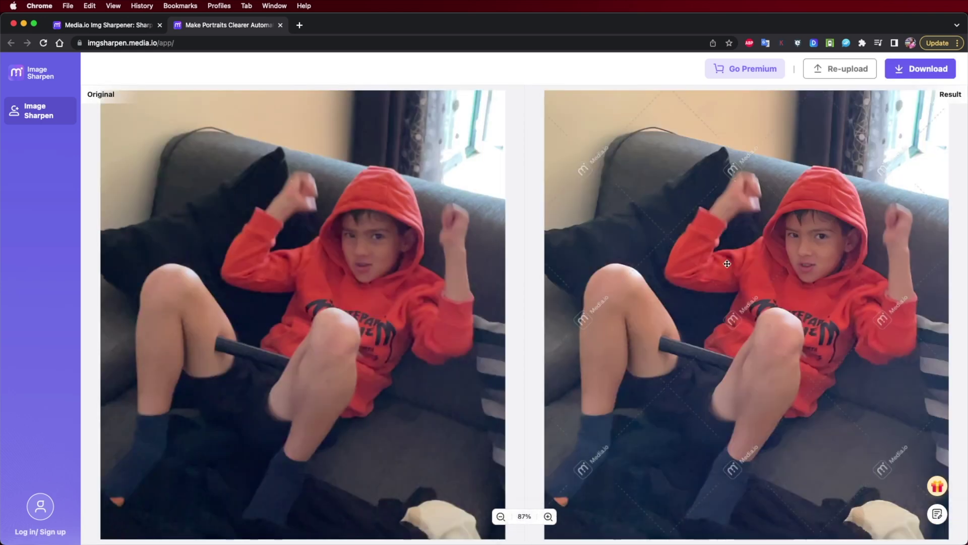
Zoom to 117% and pan to the boy in the red hoodie to compare the original with the sharpened result
mouse_move(399, 233)
mouse_down()
mouse_move(501, 225)
mouse_move(341, 216)
mouse_move(384, 221)
mouse_up()
click(548, 516)
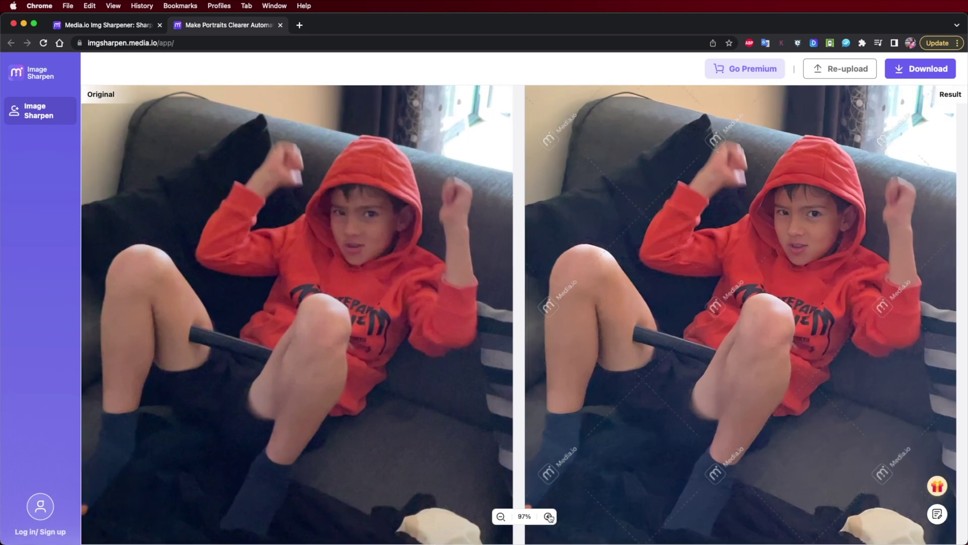
click(548, 515)
click(548, 516)
drag(577, 327, 552, 380)
drag(567, 275, 516, 275)
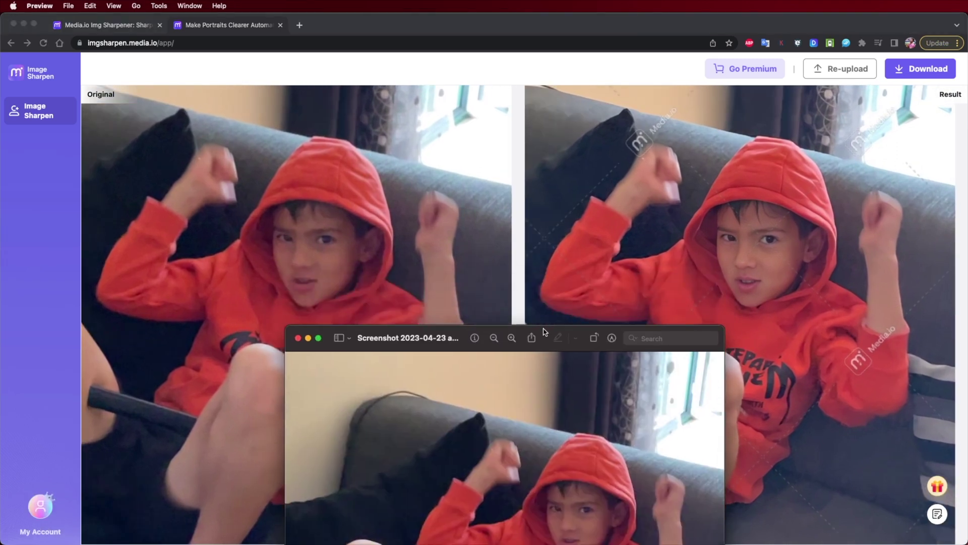
Brush over the unwanted object in the photo with AniEraser and remove it
drag(543, 331, 405, 77)
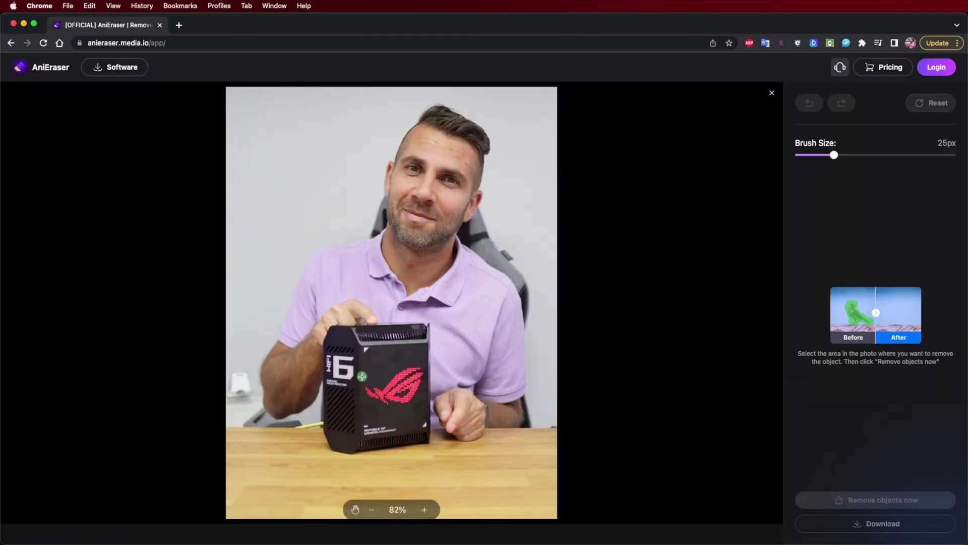
mouse_move(381, 330)
mouse_down()
mouse_move(427, 425)
mouse_move(422, 413)
mouse_move(385, 407)
mouse_move(368, 418)
mouse_up()
click(875, 499)
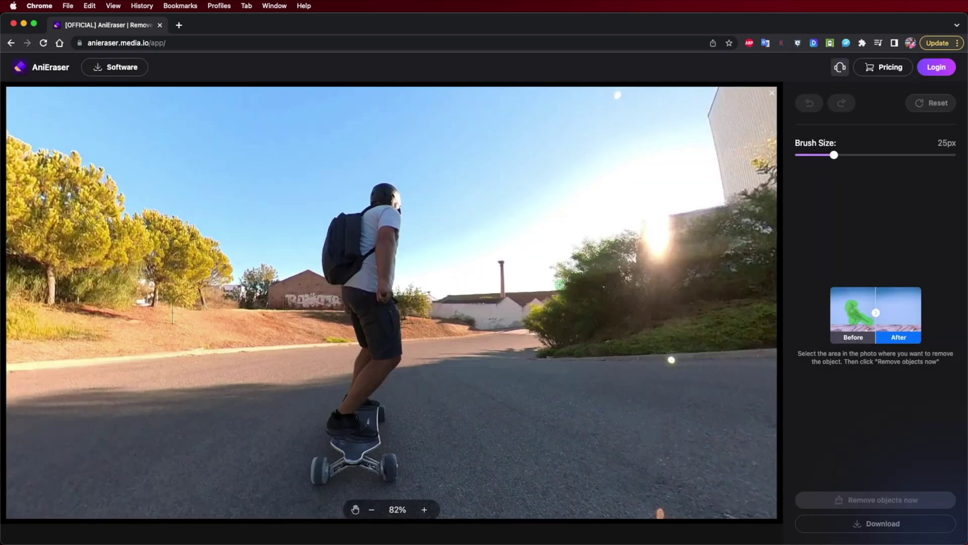
Brush over the distant chimney and the skateboard's two nearest wheels and remove them from the road photo
drag(497, 250, 501, 295)
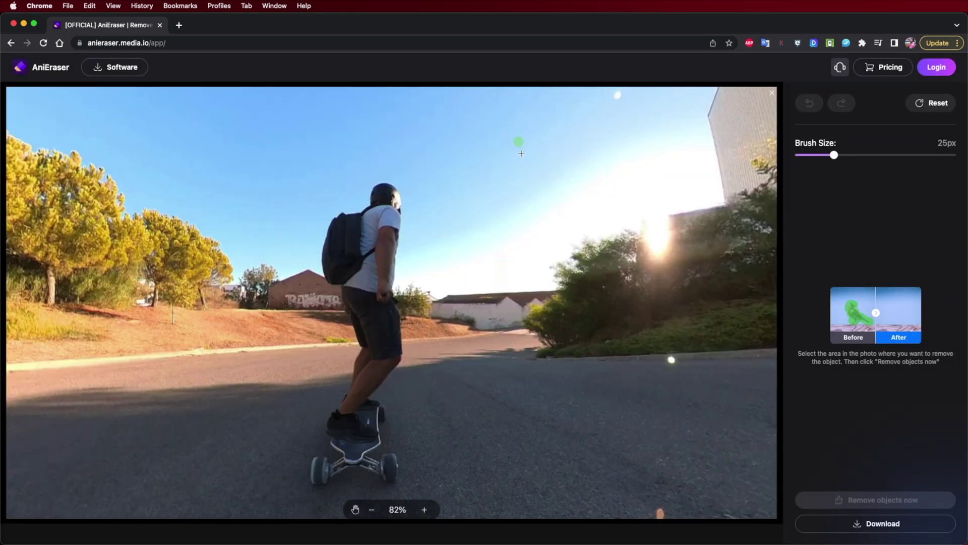
drag(390, 459, 391, 474)
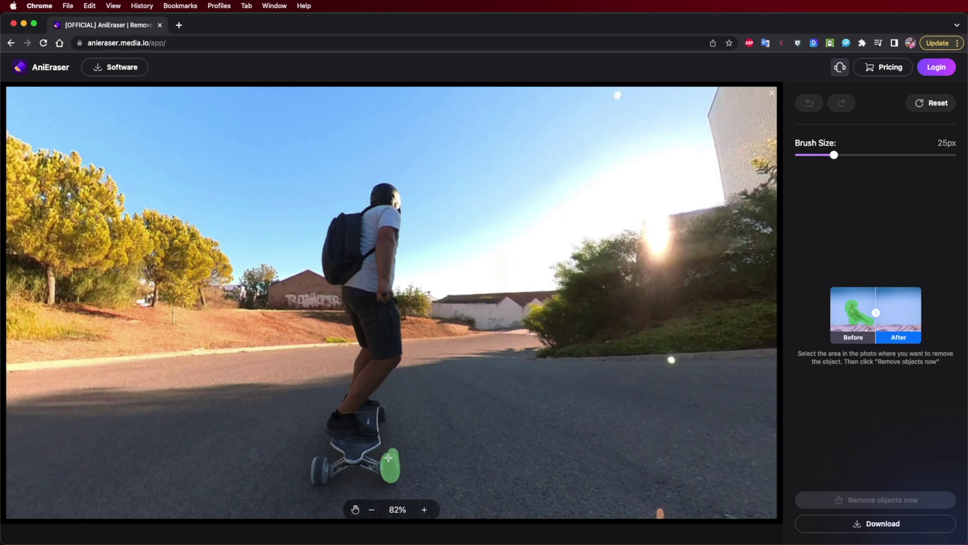
drag(318, 462, 322, 477)
click(875, 500)
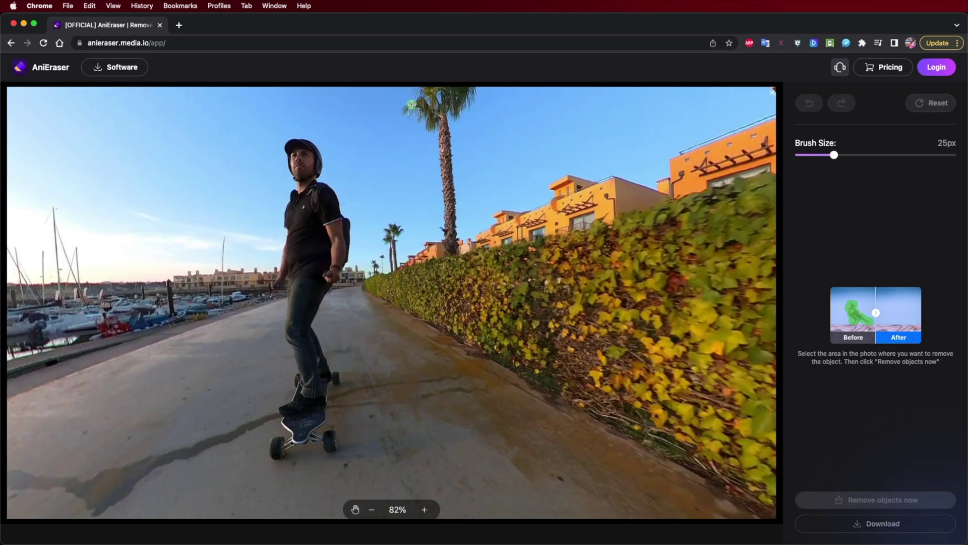
Brush over the tall palm tree and the small distant palms in the marina photo and remove them
mouse_move(412, 104)
mouse_down()
mouse_move(467, 98)
mouse_move(435, 119)
mouse_move(429, 102)
mouse_move(462, 94)
mouse_move(471, 102)
mouse_move(437, 126)
mouse_move(456, 245)
mouse_move(447, 202)
mouse_up()
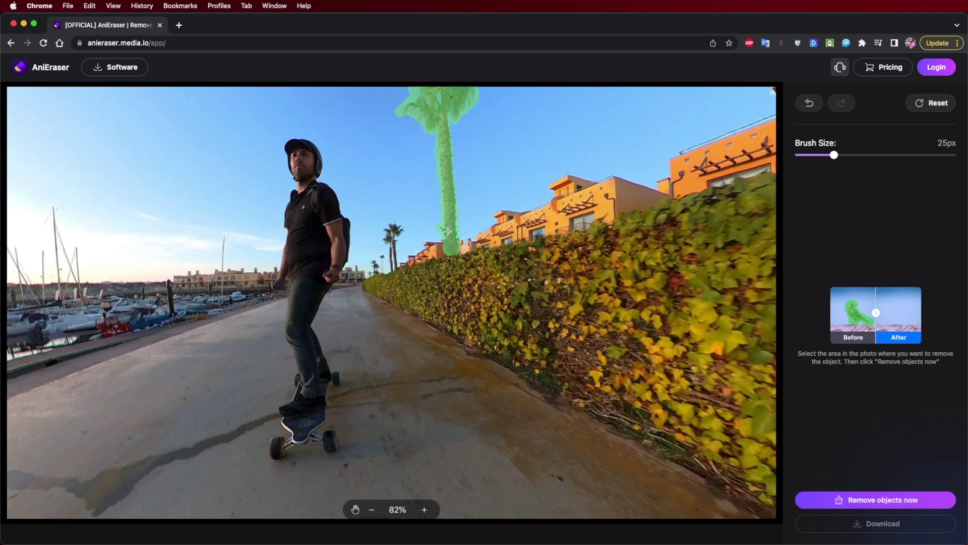
drag(396, 225, 393, 255)
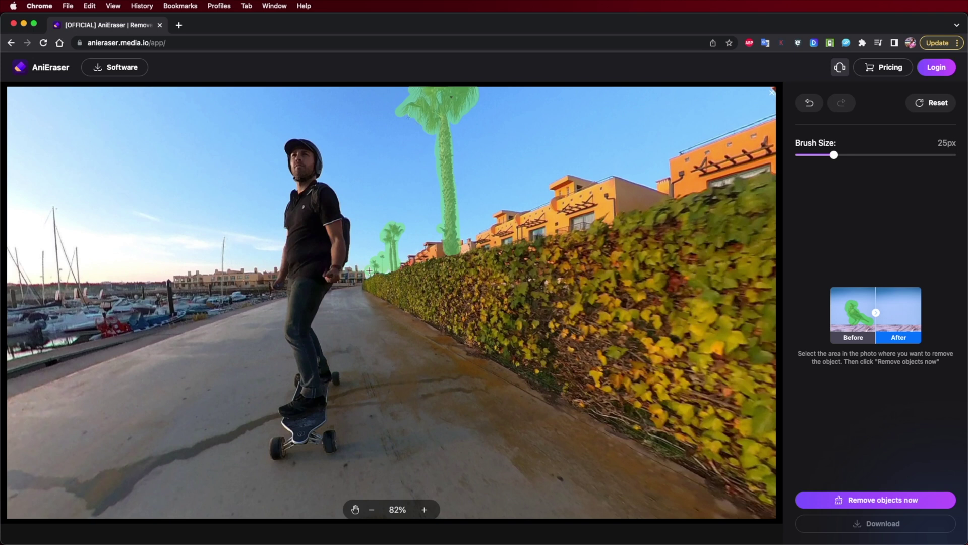
click(882, 500)
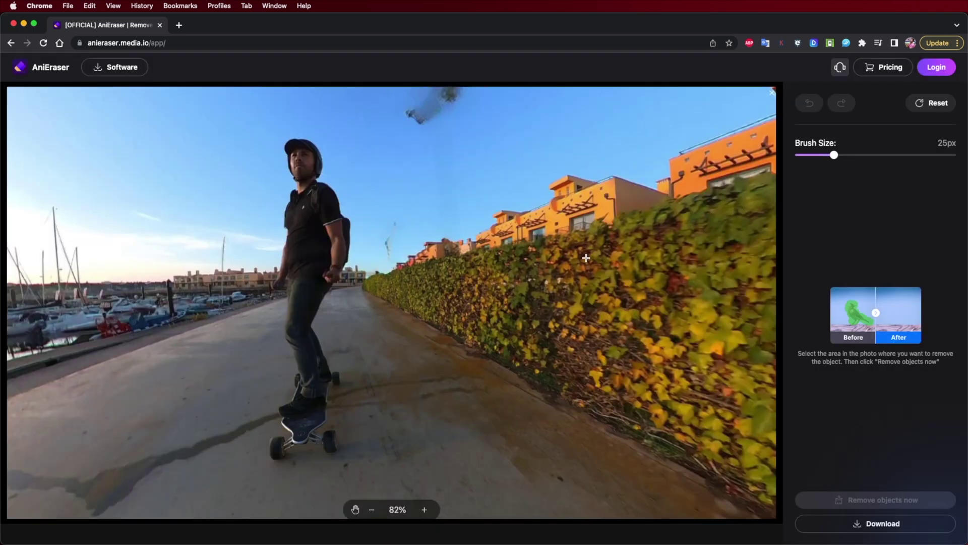
Brush over the leftover traces of the palm crown, trunk and distant palms and remove them
drag(434, 110, 409, 124)
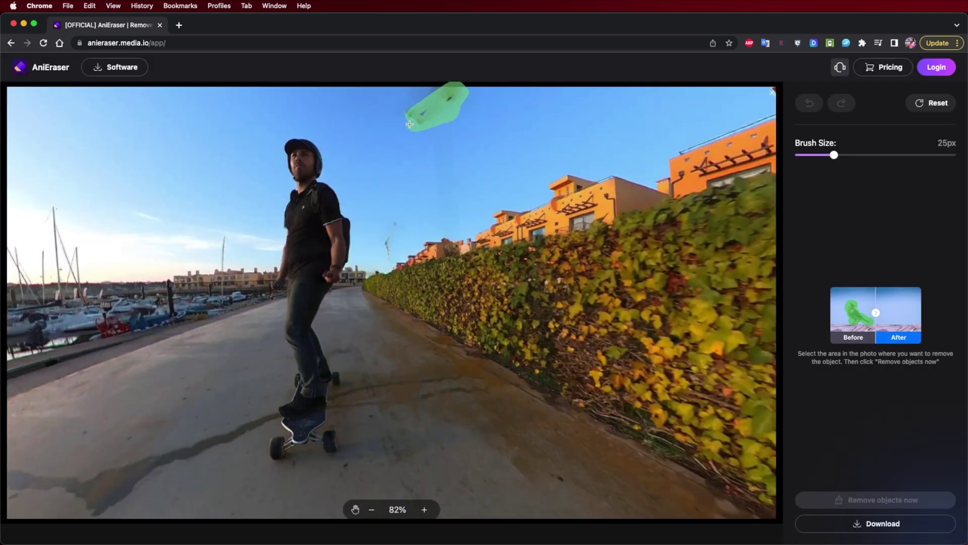
drag(397, 217, 395, 235)
drag(436, 149, 445, 116)
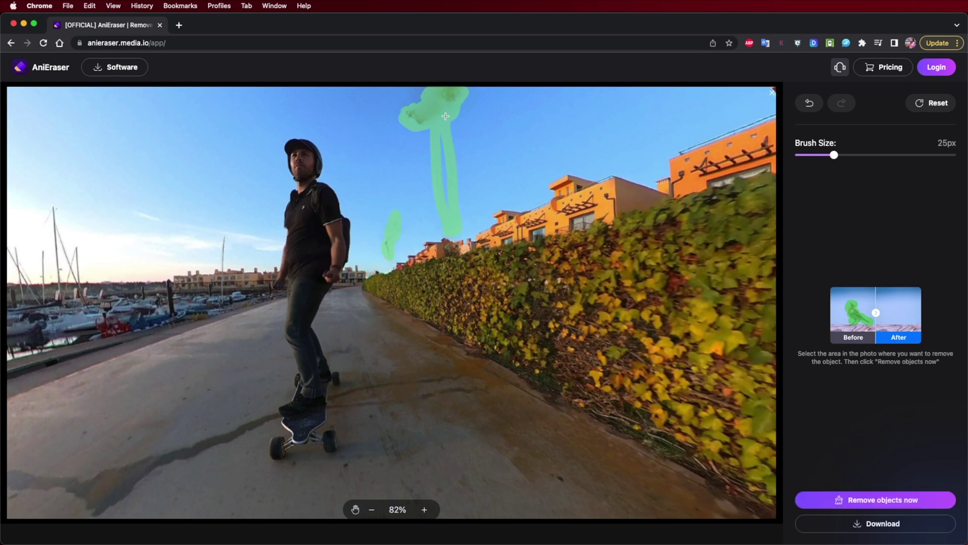
click(875, 500)
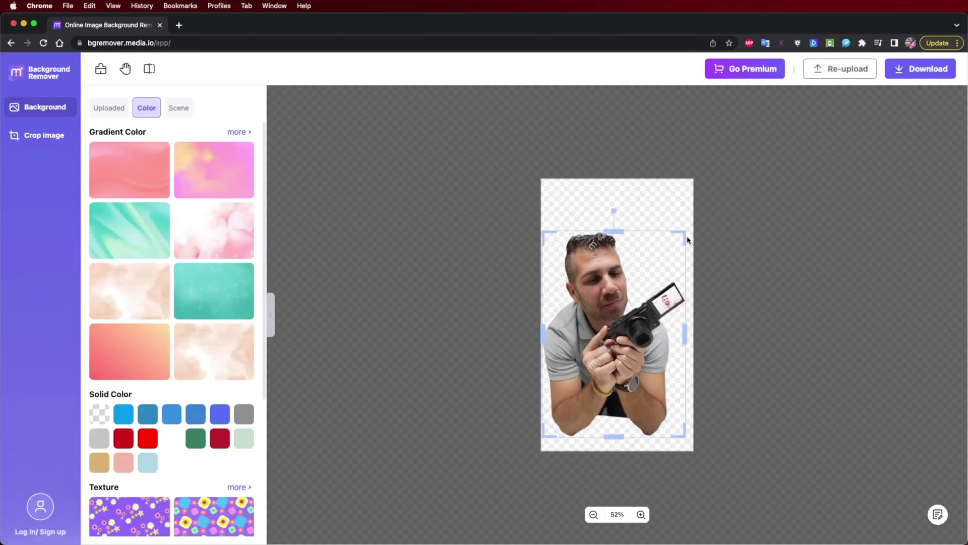
Try the teal, pink and orange gradients and the flower and bear textures behind the man with the camera
click(209, 301)
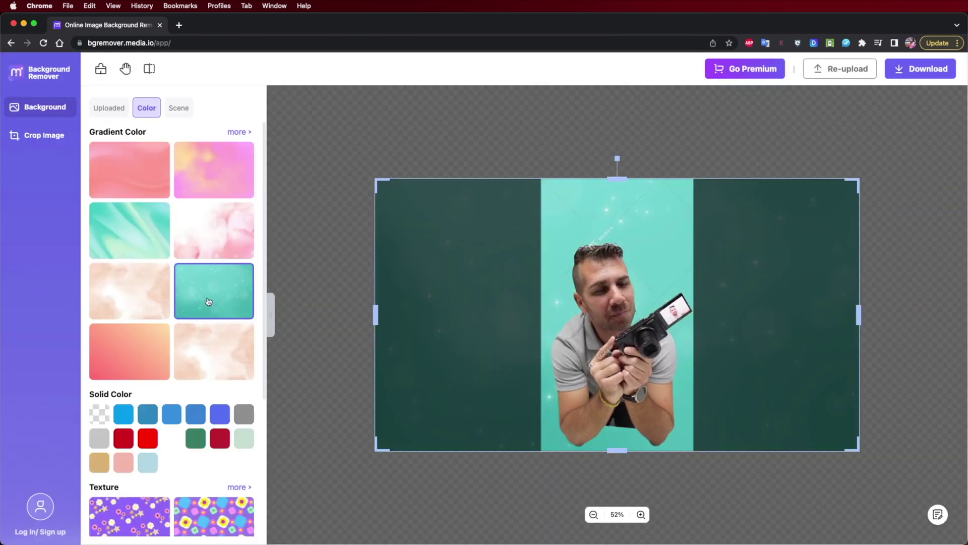
click(207, 233)
click(138, 354)
scroll(165, 300, down, 5)
click(206, 317)
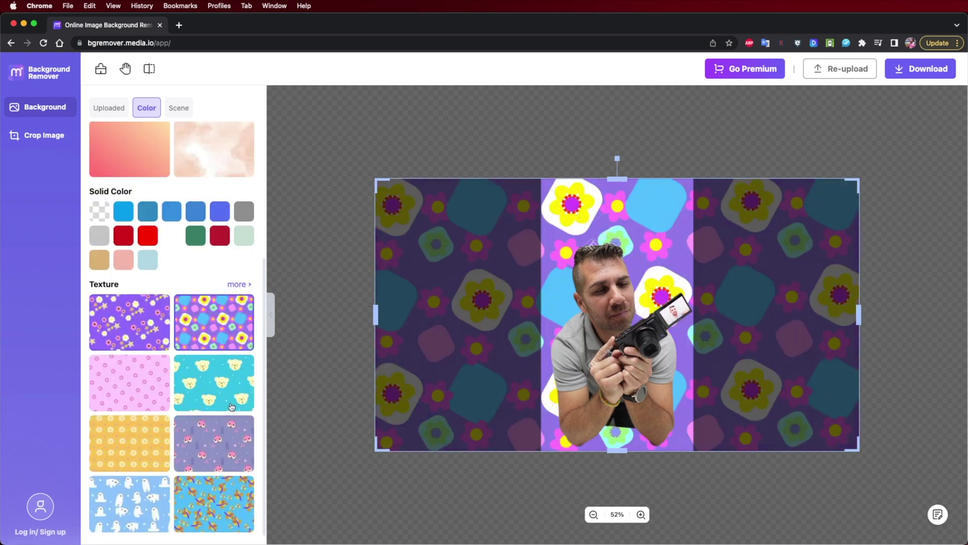
click(219, 382)
Try red, green and blue solid backgrounds, settle on pale green, and move the man's cutout upward
click(123, 235)
click(196, 231)
click(122, 209)
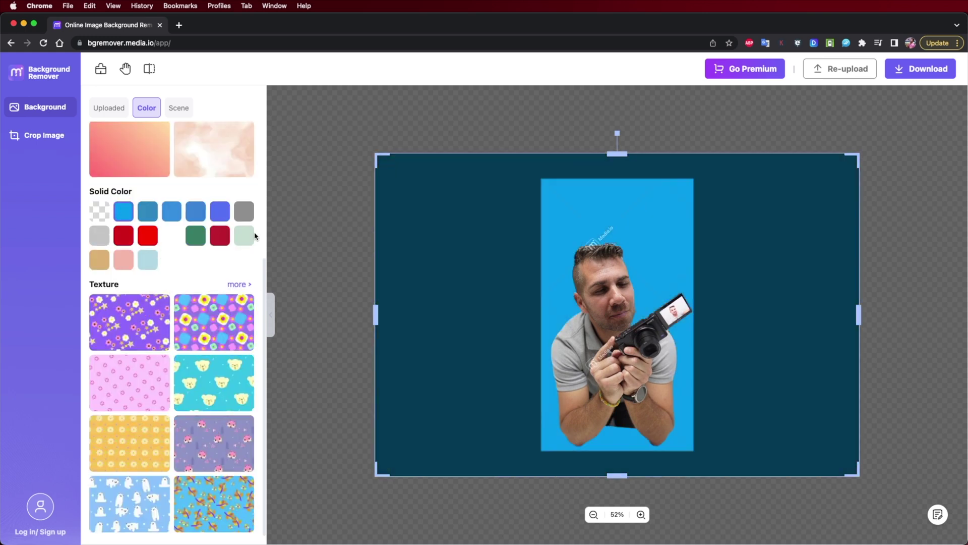
click(253, 236)
click(641, 514)
drag(602, 290, 599, 214)
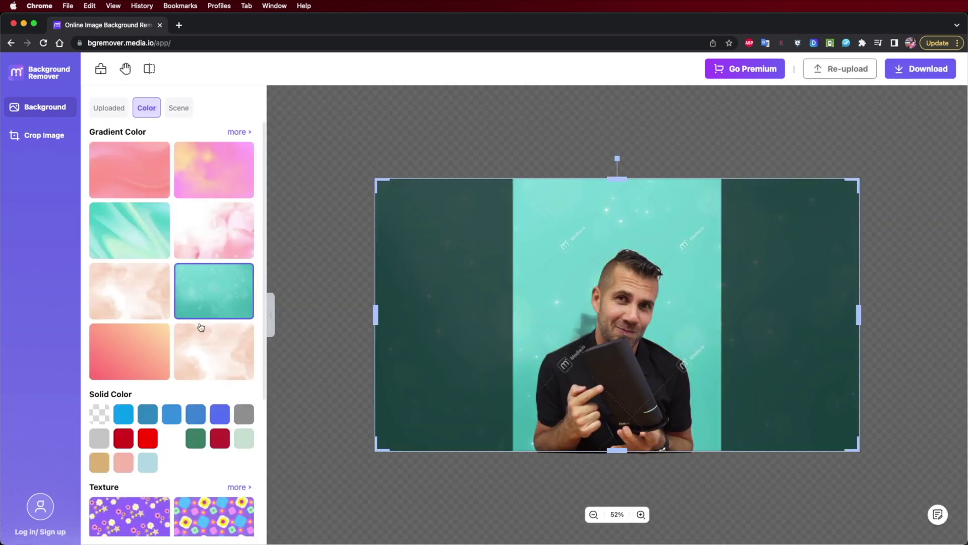
Apply the purple texture with colourful flowers behind the man holding the black device
scroll(201, 324, down, 4)
click(213, 322)
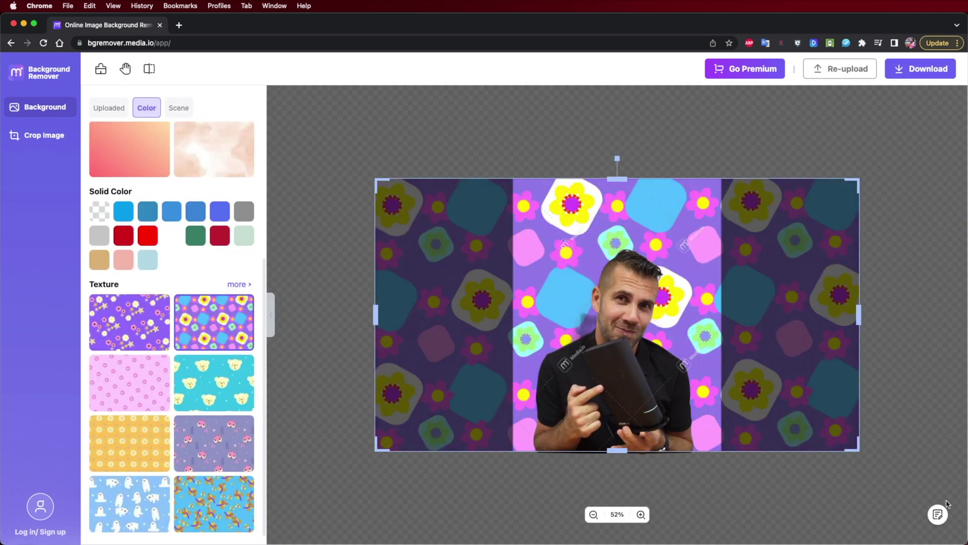
click(949, 393)
Try several scene backgrounds behind the man holding the black device, including the pink podium showcase
click(178, 107)
click(146, 295)
click(201, 301)
scroll(202, 300, down, 10)
click(213, 281)
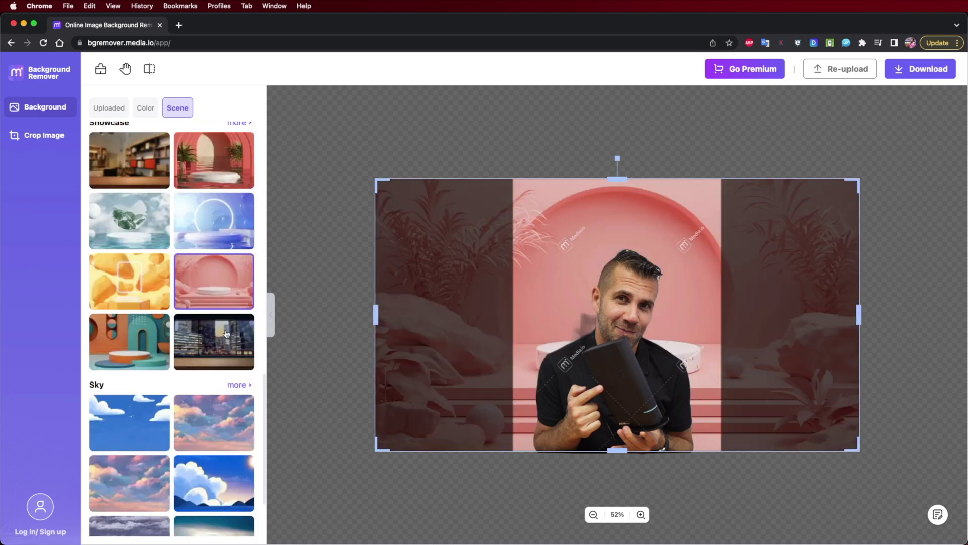
scroll(213, 281, down, 2)
click(216, 369)
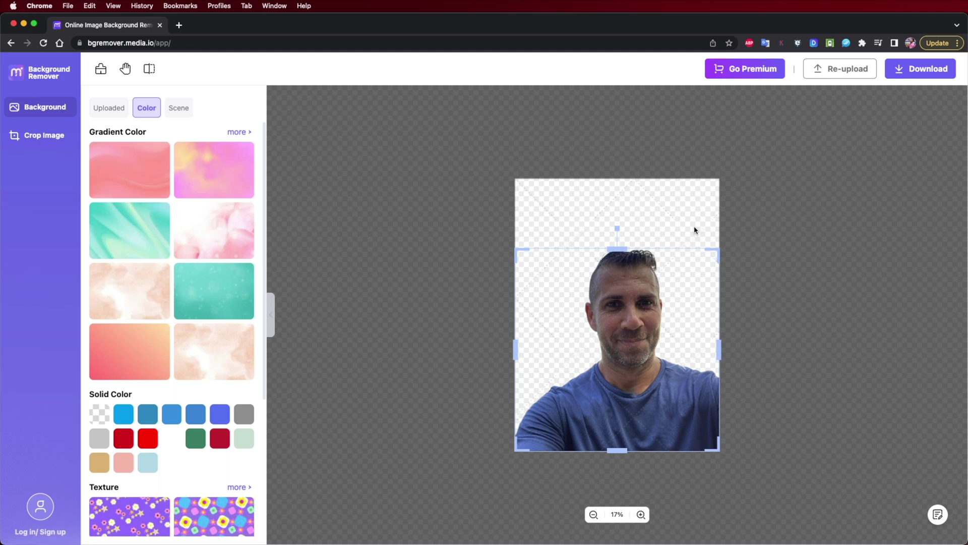
Try several scenes behind the selfie, including the sky images, and apply the Business scene with red and green line charts
click(178, 107)
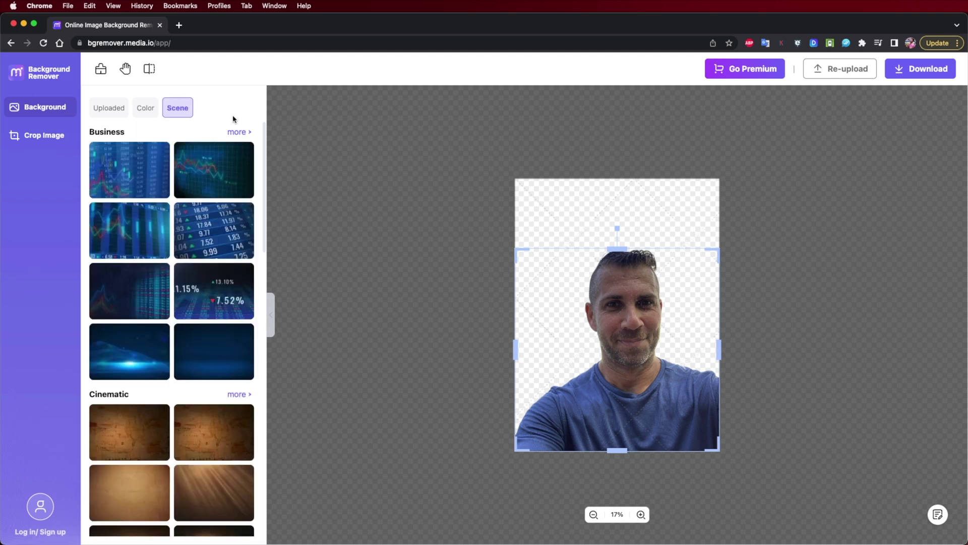
scroll(141, 357, down, 20)
click(129, 383)
scroll(129, 382, down, 4)
click(129, 348)
scroll(129, 348, down, 1)
click(212, 445)
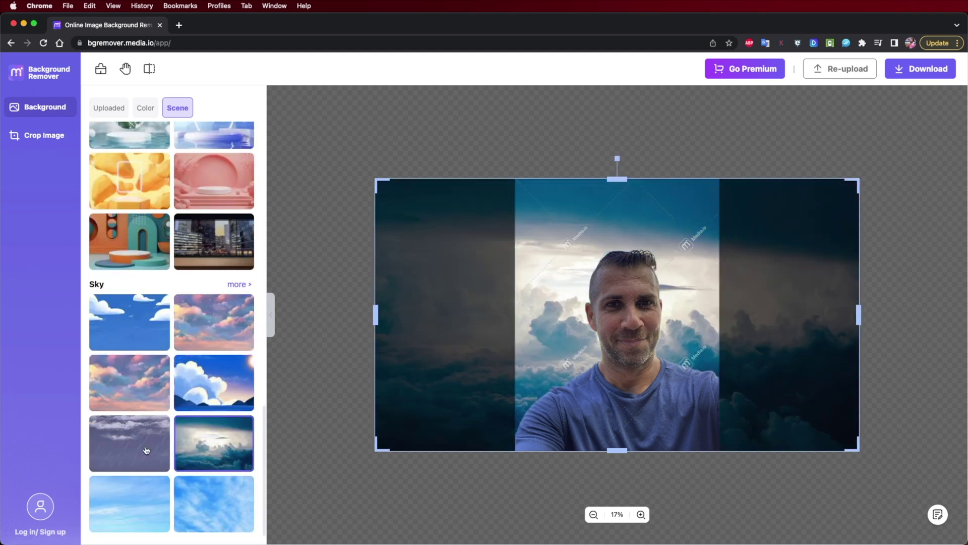
click(128, 509)
scroll(196, 183, up, 20)
click(197, 183)
key(super+Tab)
drag(159, 37, 273, 92)
key(super+w)
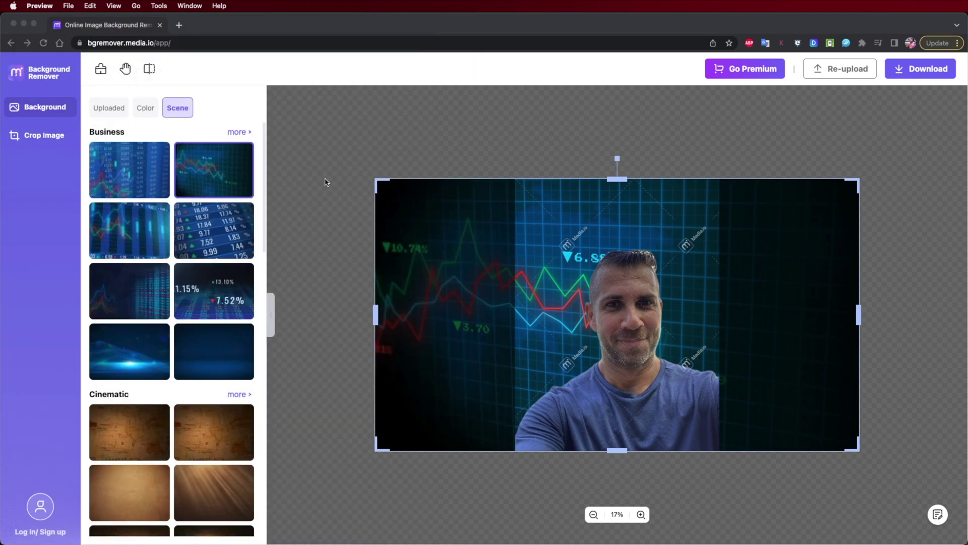
Toggle the before-and-after comparison repeatedly to check the original selfie against the version with the Business background
click(101, 70)
click(150, 69)
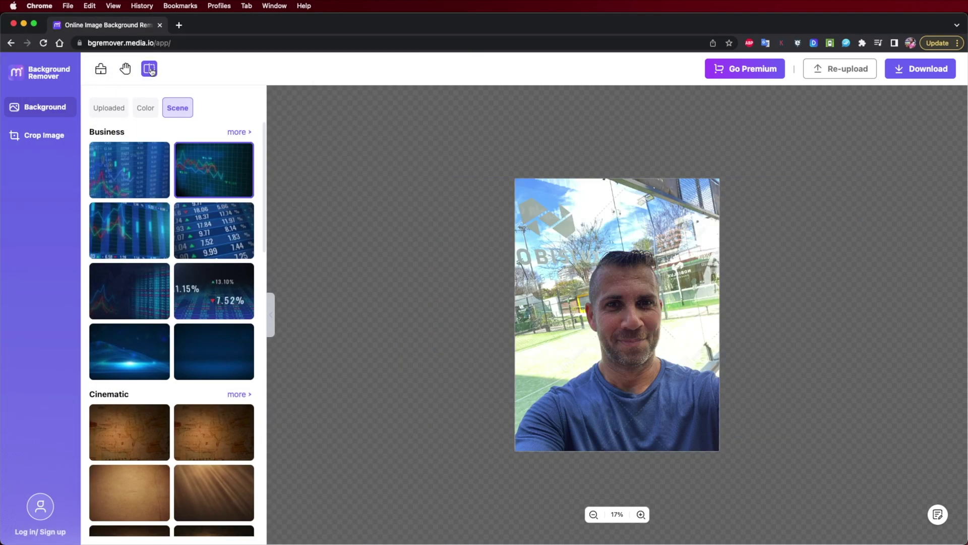
click(150, 69)
click(150, 69)
click(149, 69)
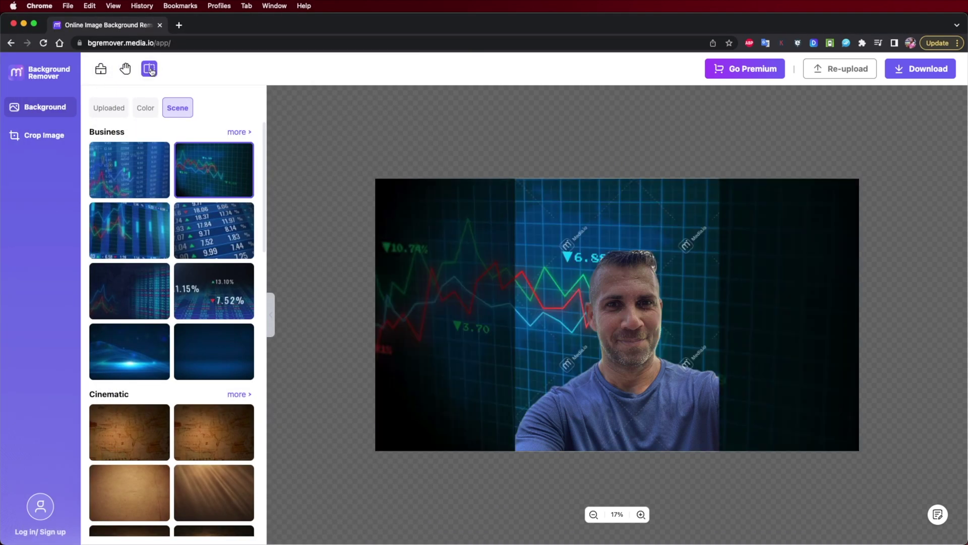
click(150, 69)
click(150, 69)
click(150, 69)
click(150, 69)
click(150, 69)
click(150, 69)
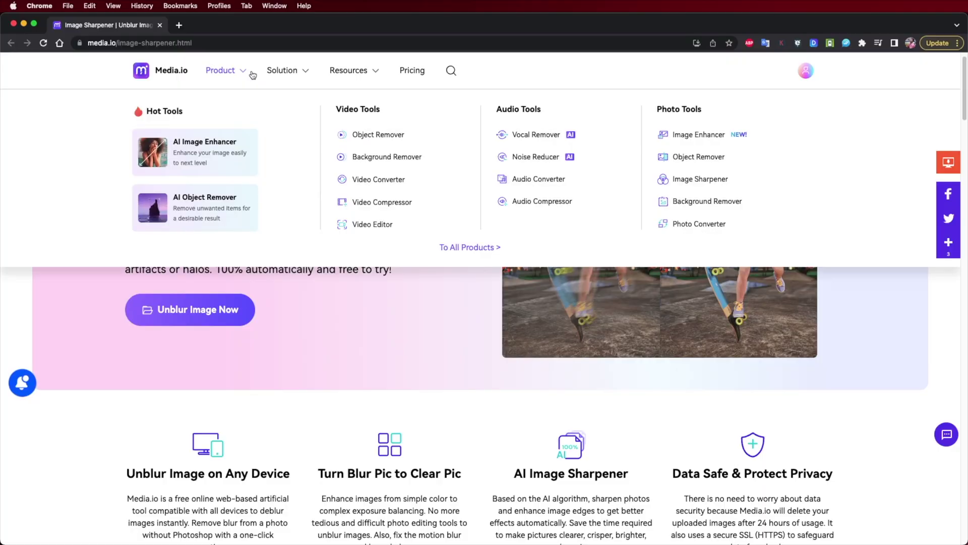
Open the Photo Converter and load the 2023-04-19 screenshot file from Finder
click(700, 224)
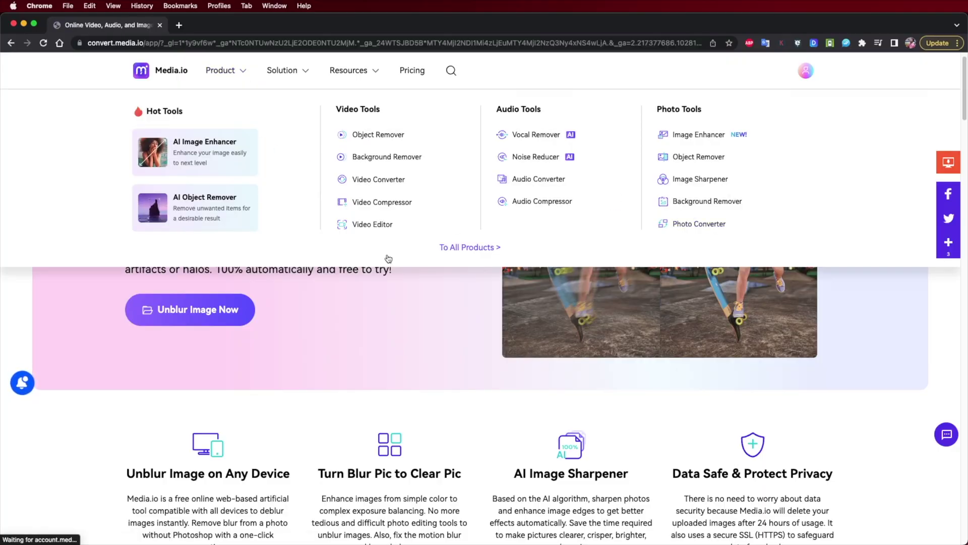
key(super+Tab)
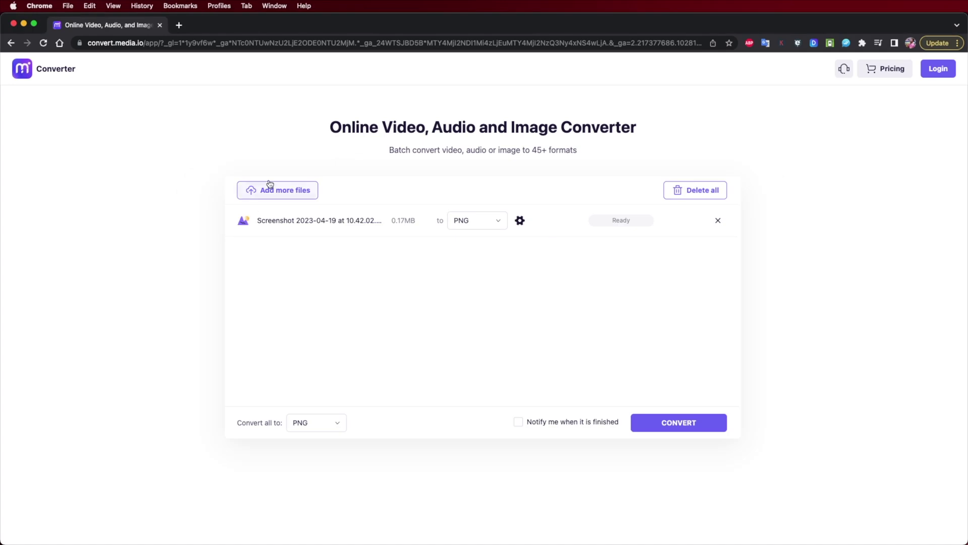
Keep PNG as the screenshot's output format at its original size and start the conversion
click(497, 222)
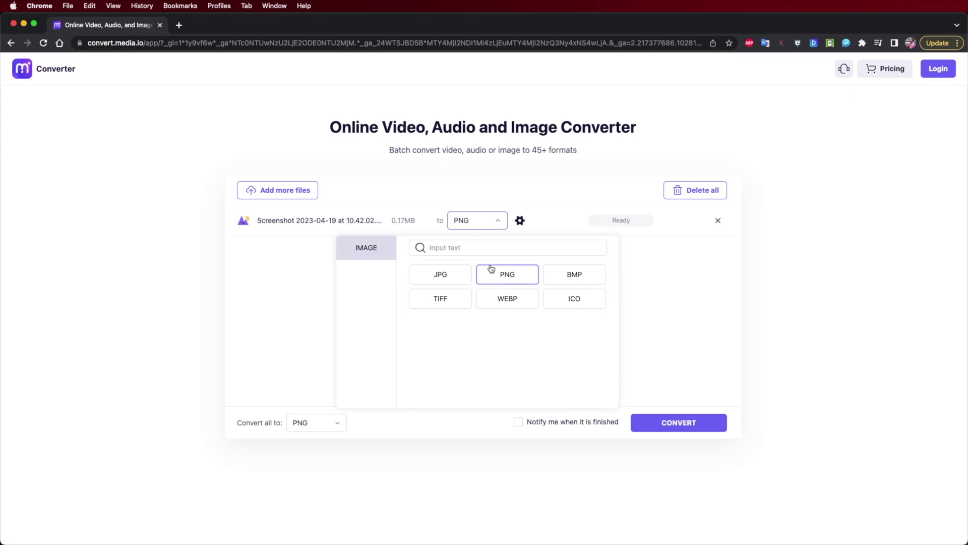
click(519, 220)
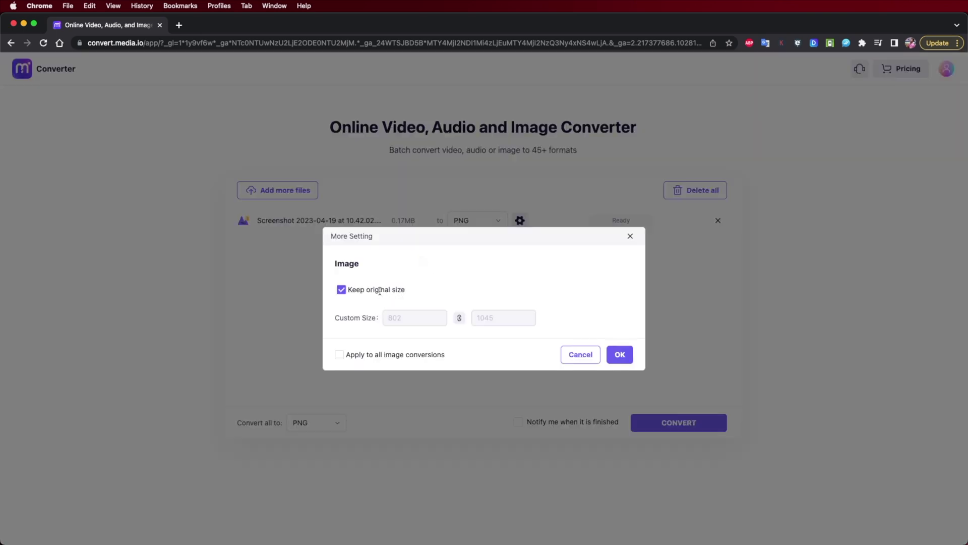
click(620, 355)
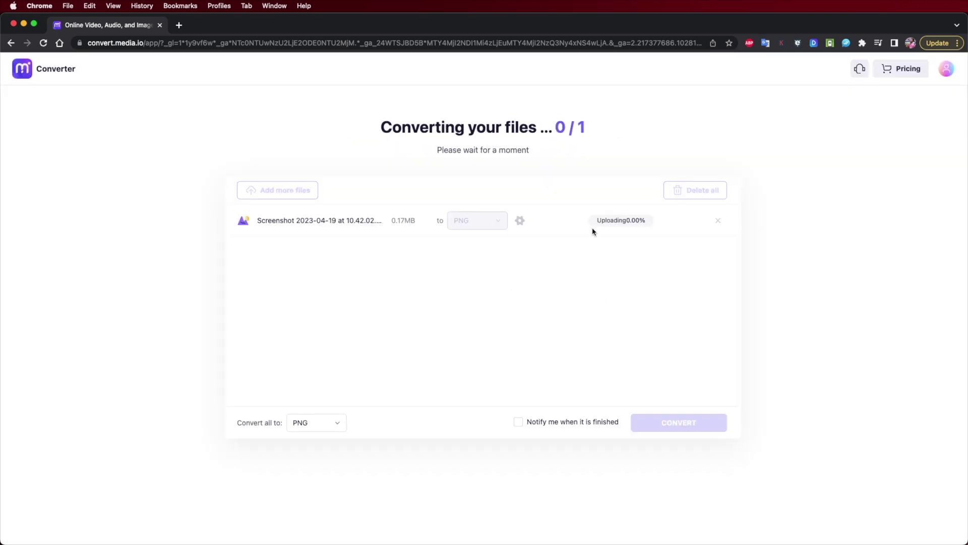